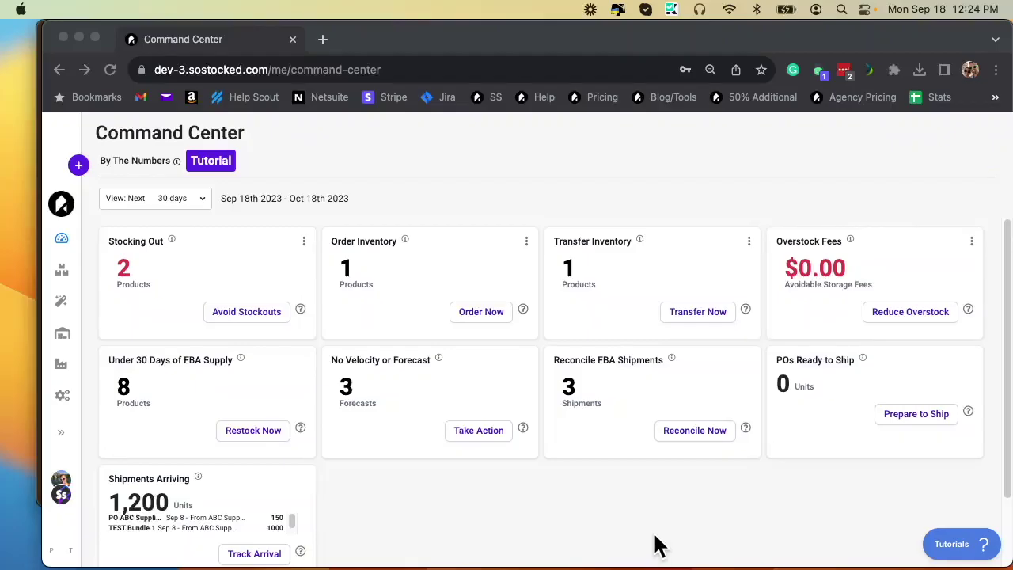
- Visit the Inventory page, return to the Command Center and look over all of its summary cards
left_click(333, 152)
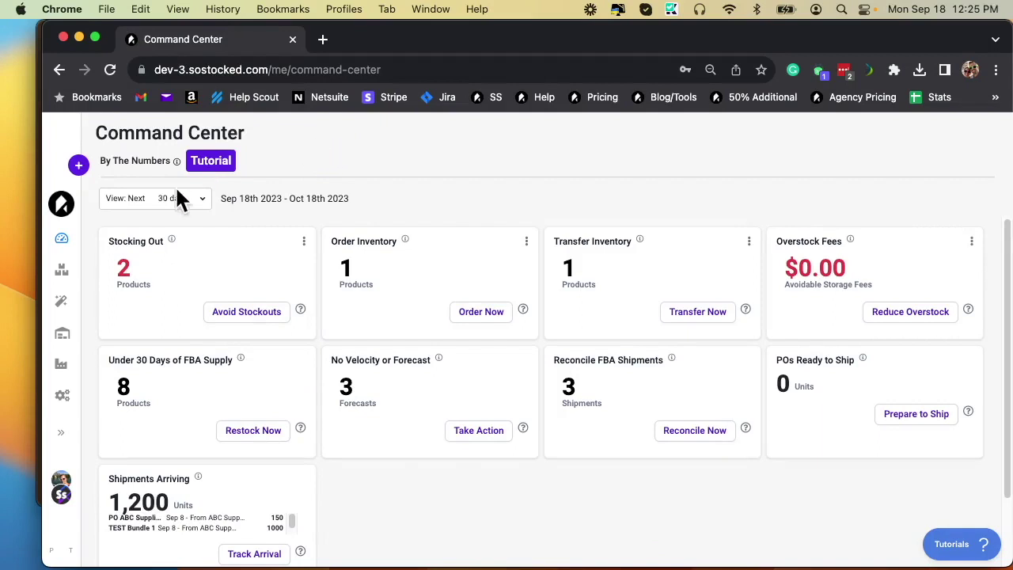
left_click(63, 339)
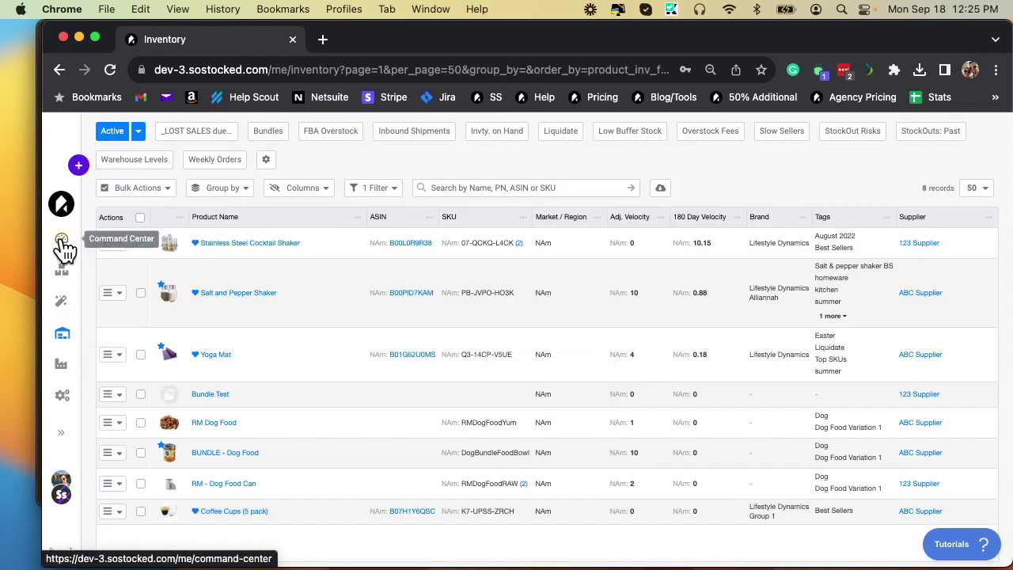
left_click(62, 245)
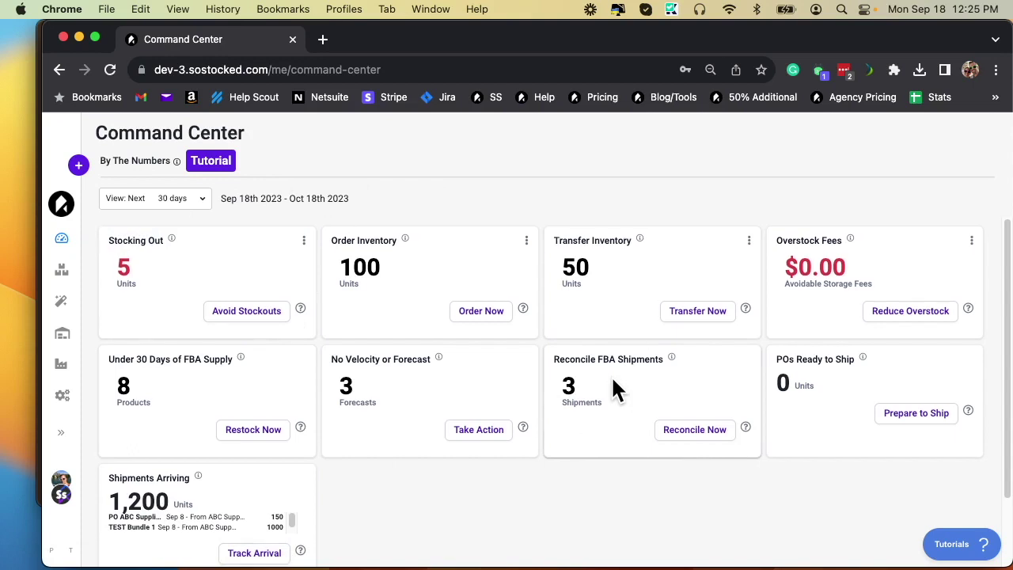
scroll(610, 375, "down", 2)
scroll(611, 375, "up", 2)
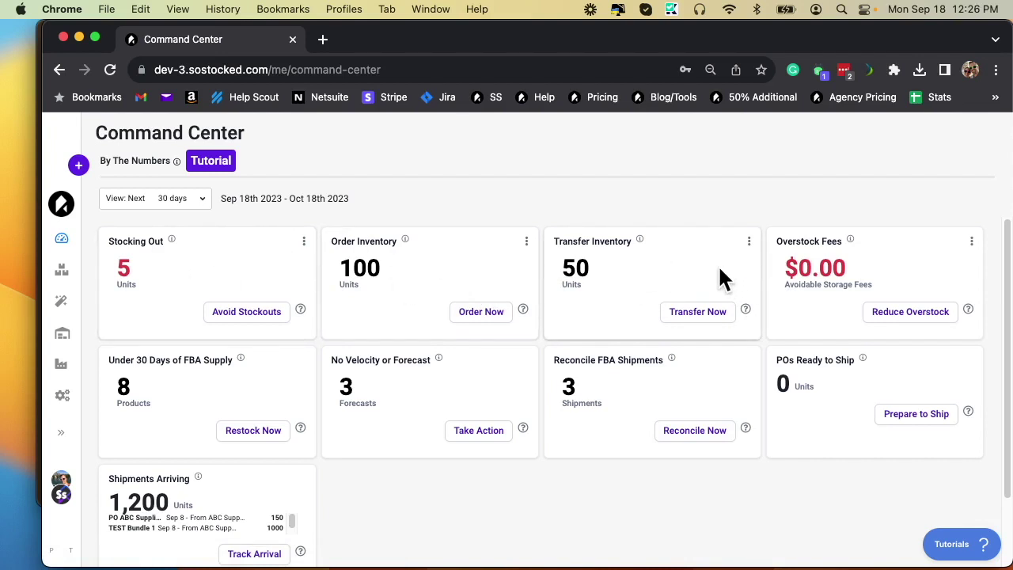
- Try a custom date range from September 21 to October 5, 2023, and return the Command Center view to the next 30 days
left_click(203, 209)
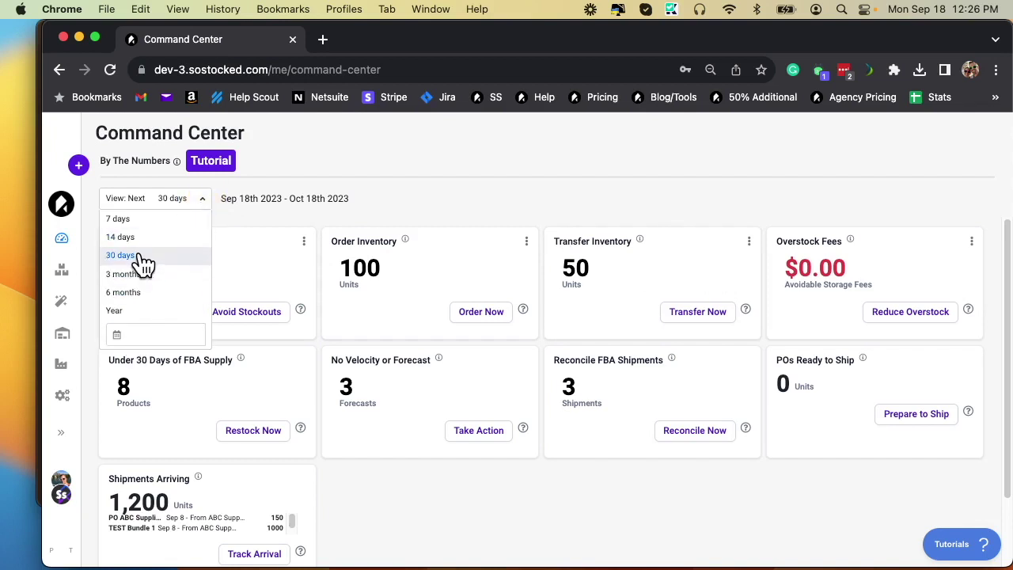
left_click(451, 201)
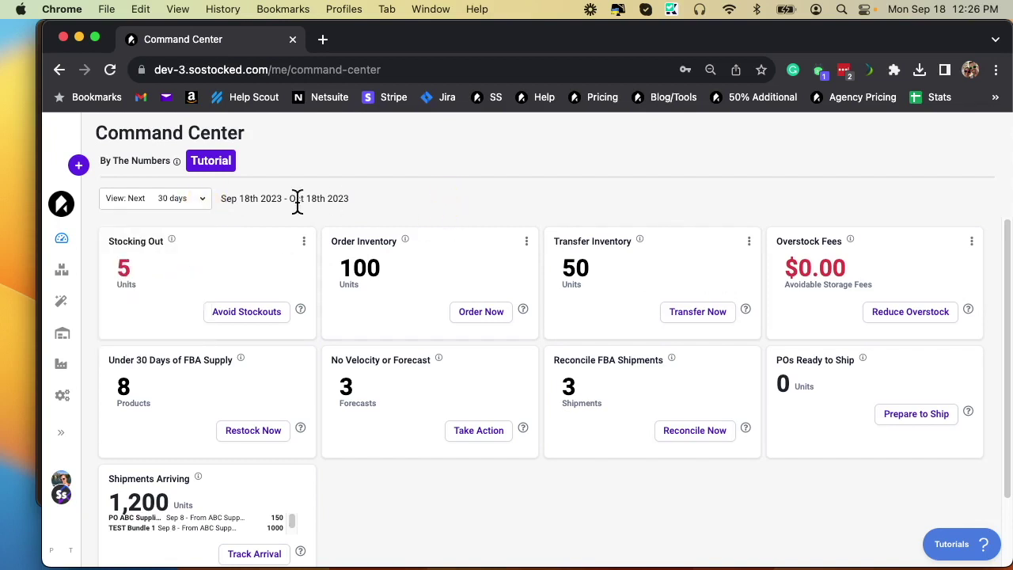
left_click(204, 203)
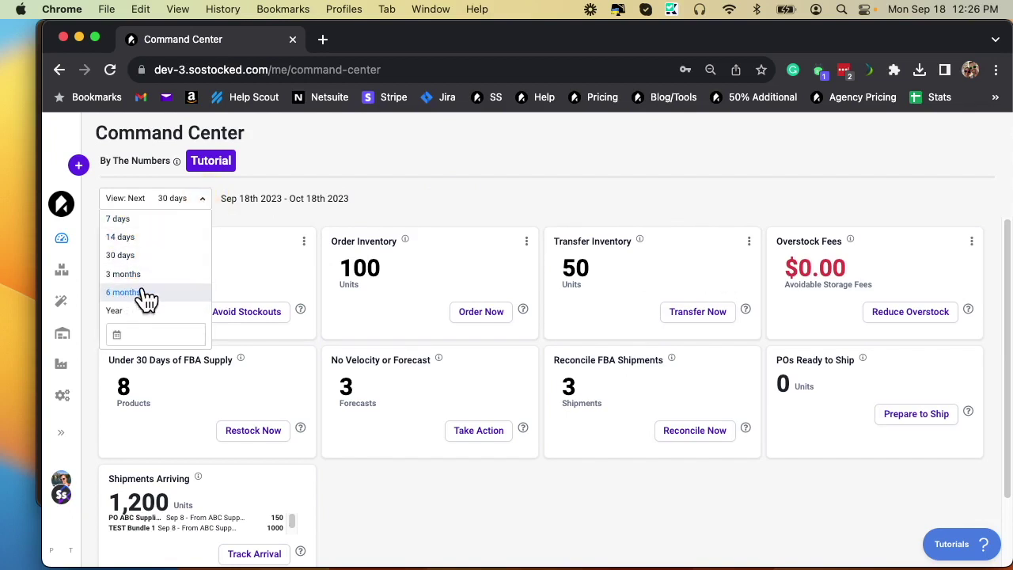
left_click(127, 343)
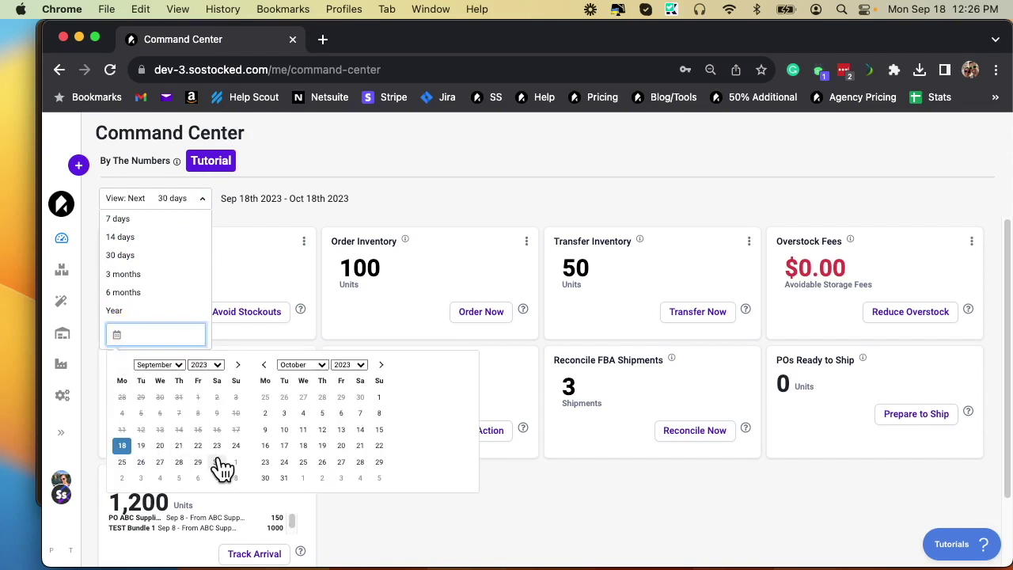
left_click(179, 446)
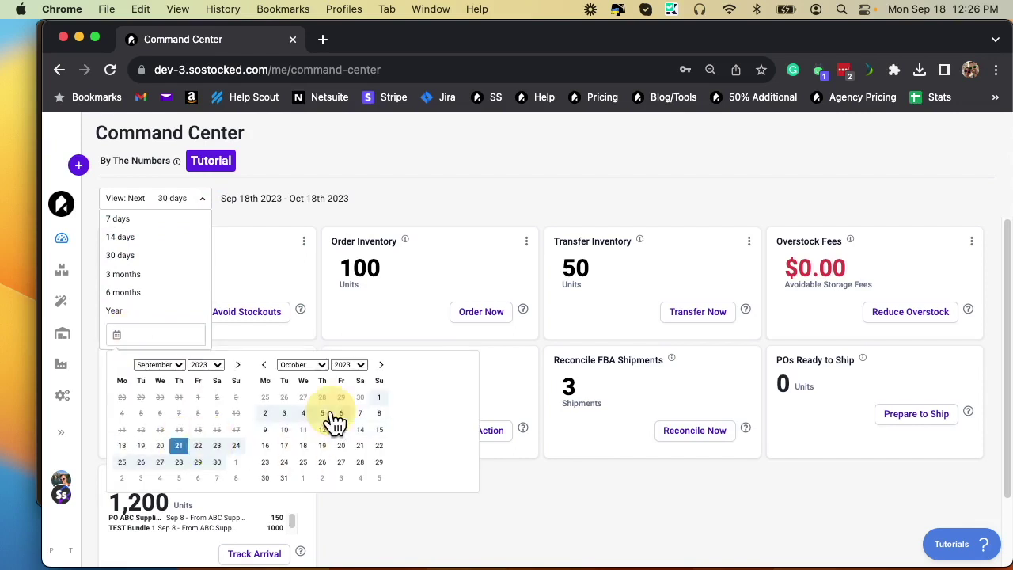
left_click(326, 413)
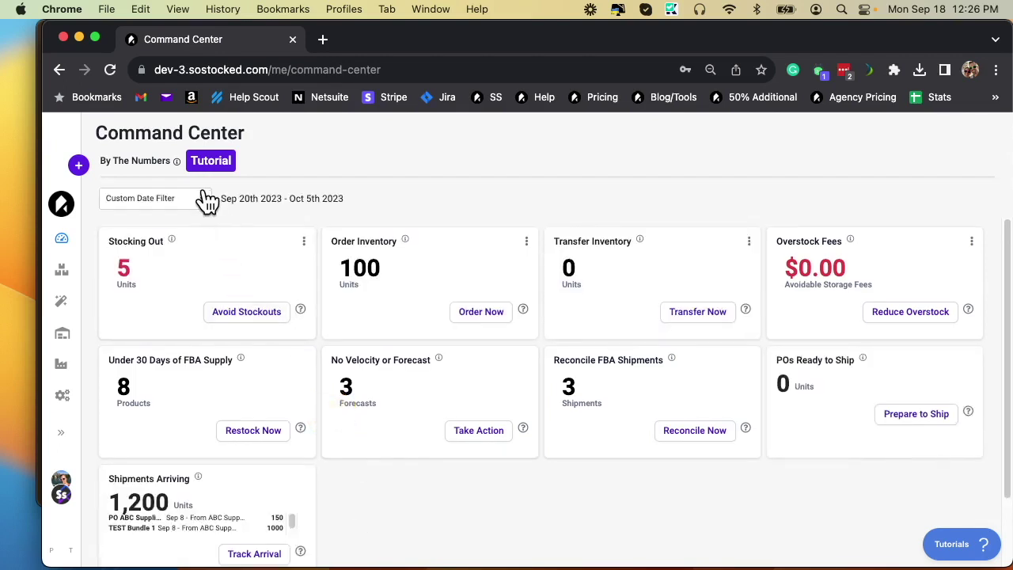
left_click(202, 199)
left_click(118, 259)
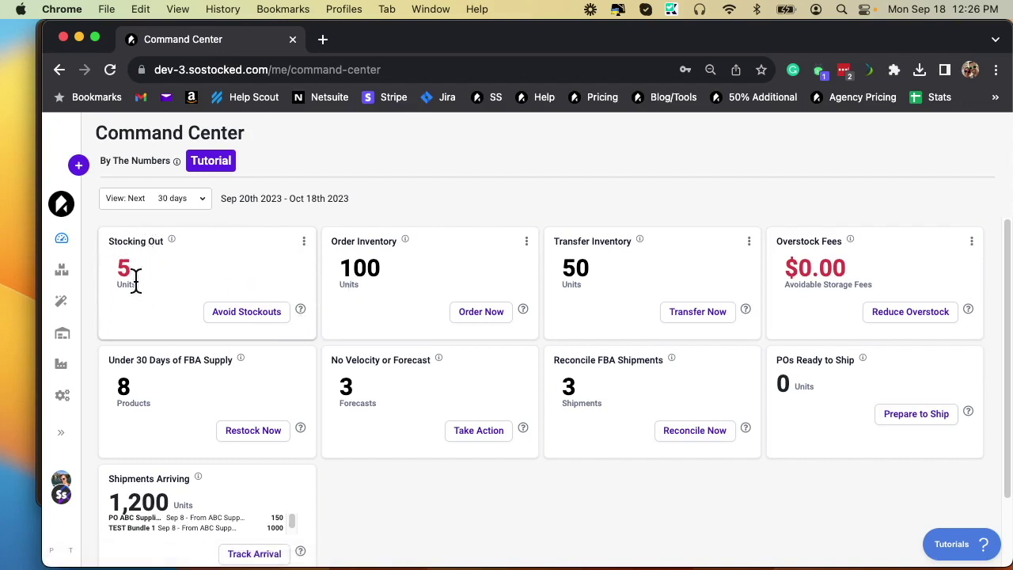
- Switch the Stocking Out, Order Inventory and Transfer Inventory cards from units to products
left_click(303, 242)
left_click(527, 242)
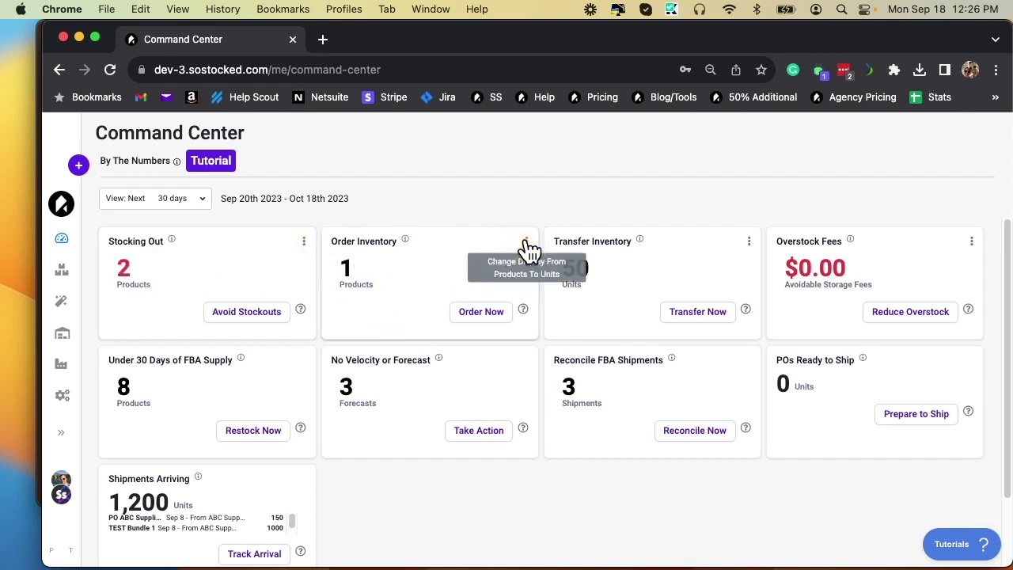
left_click(748, 242)
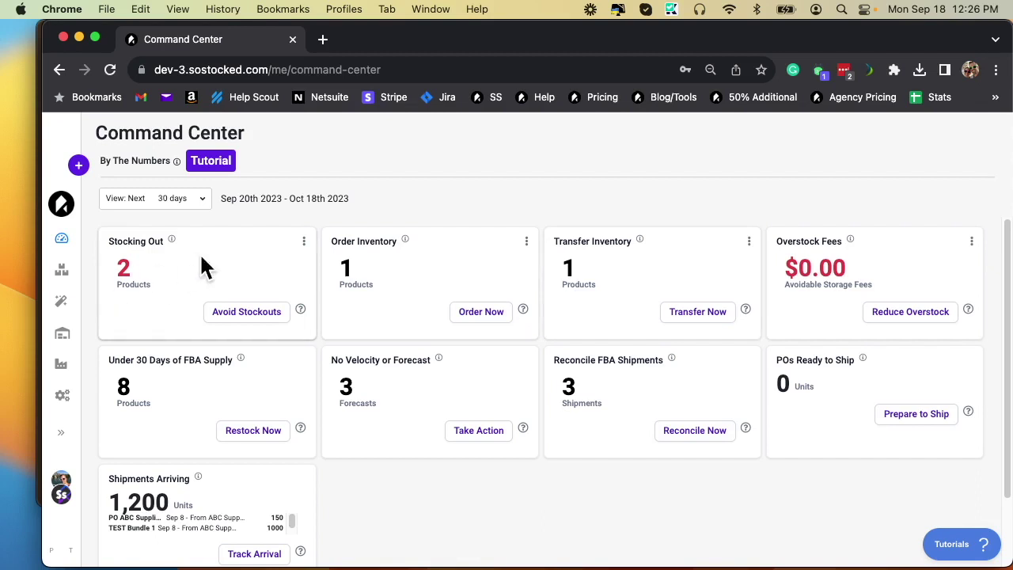
- Open the inventory list behind the Stocking Out card and compare its applied filters with the Command Center's date range
left_click(246, 314)
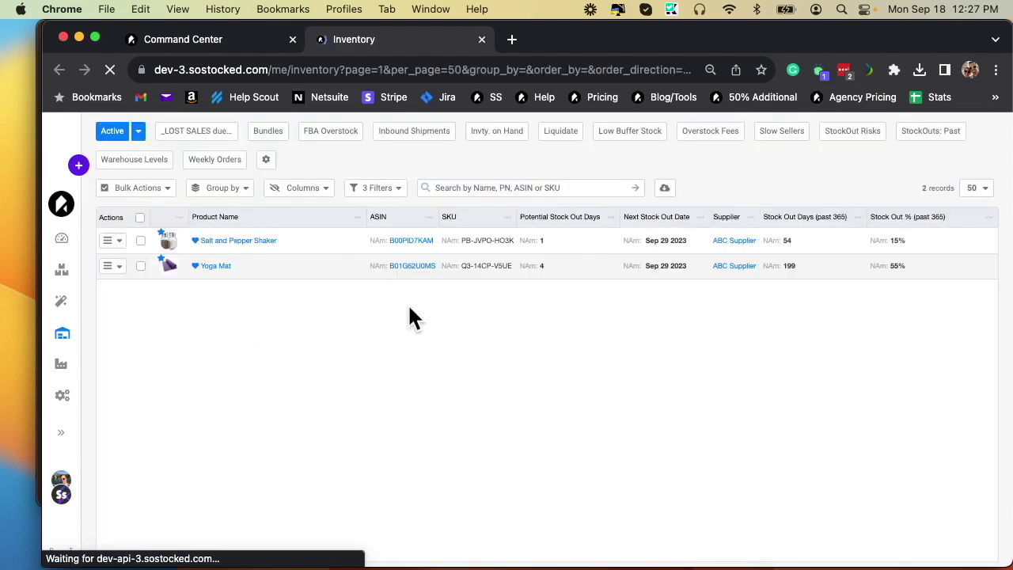
left_click(398, 192)
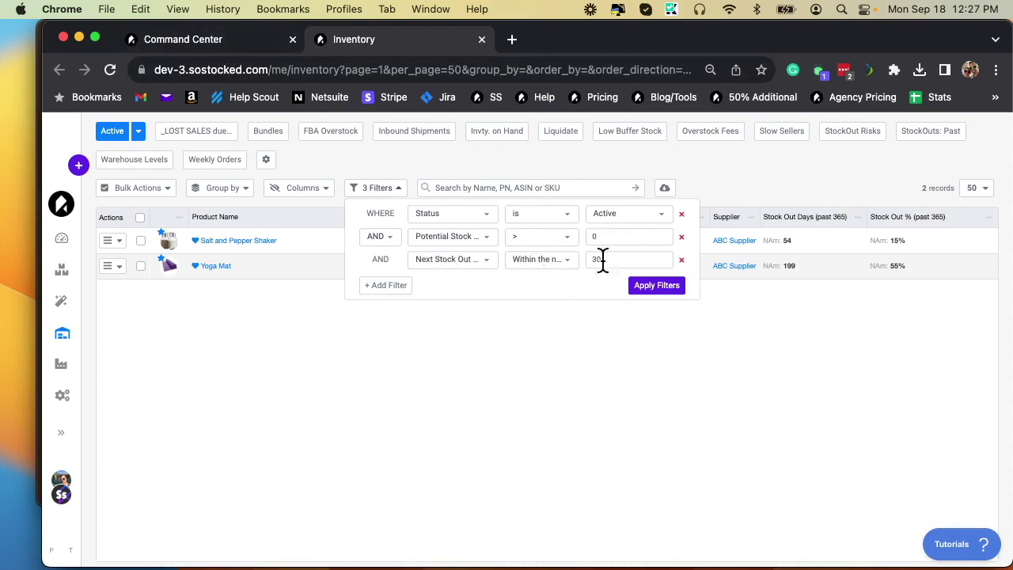
left_click(226, 41)
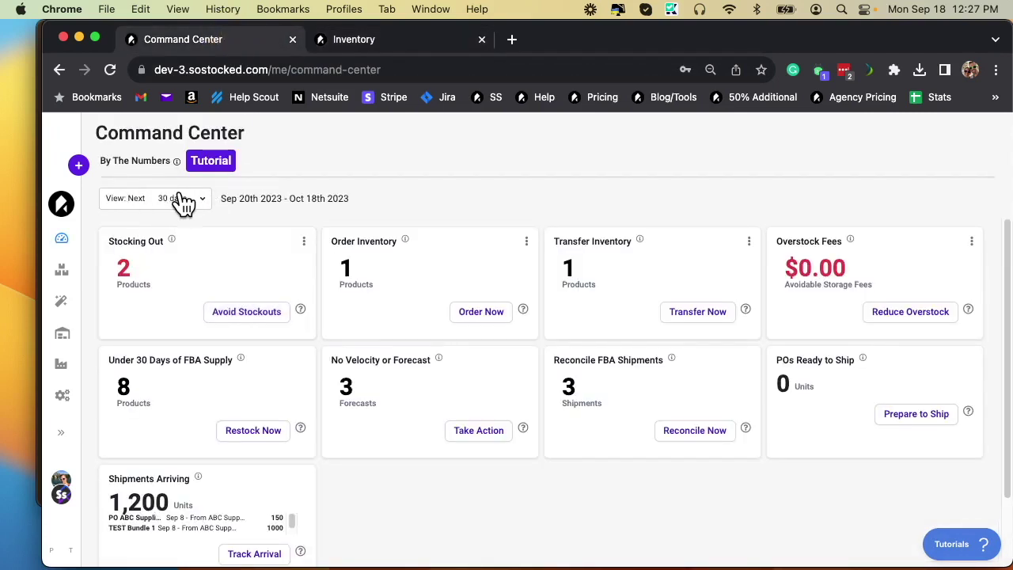
left_click(254, 316)
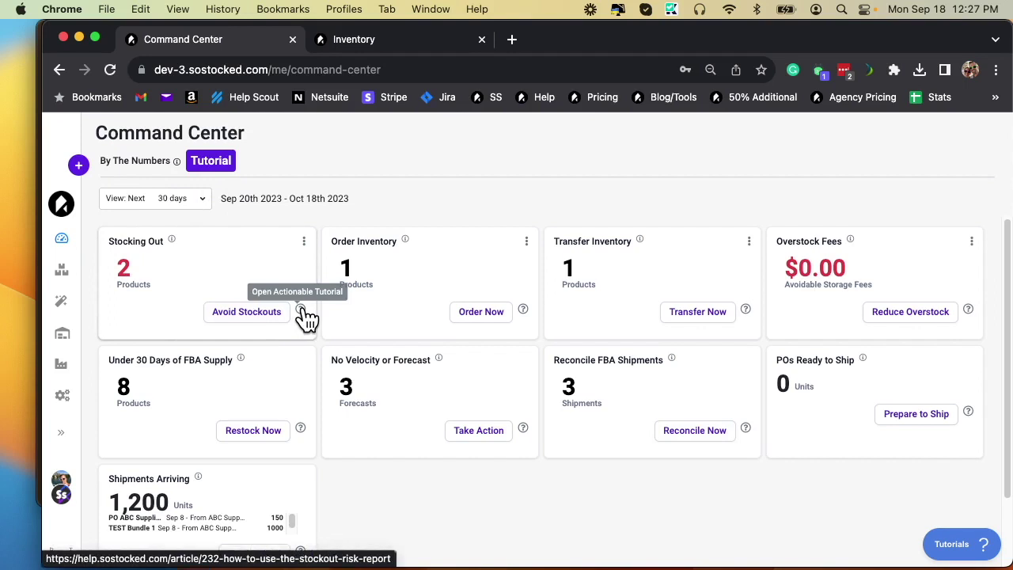
left_click(350, 39)
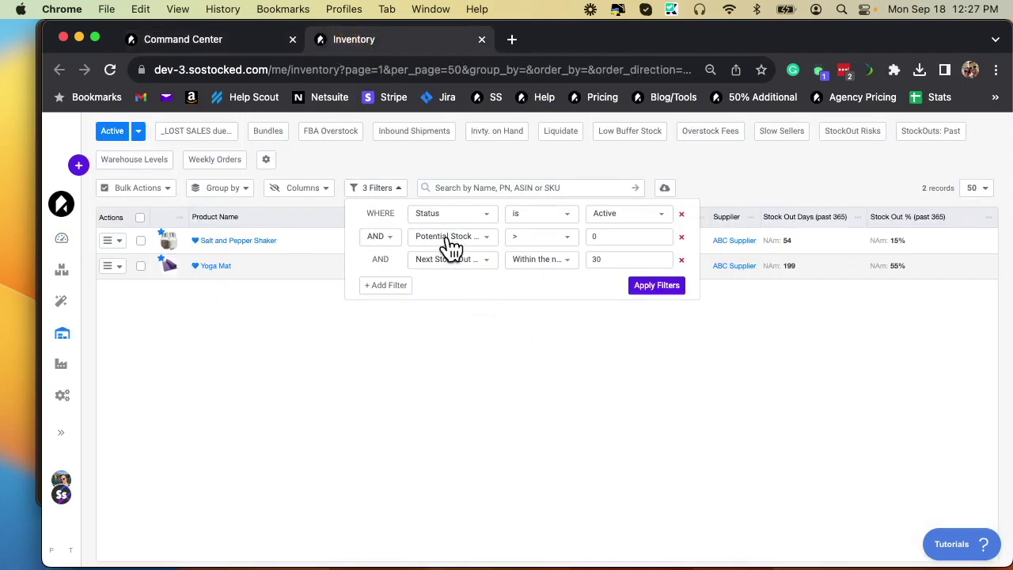
- Open the forecast list behind the Order Inventory card and check its applied filters
left_click(228, 45)
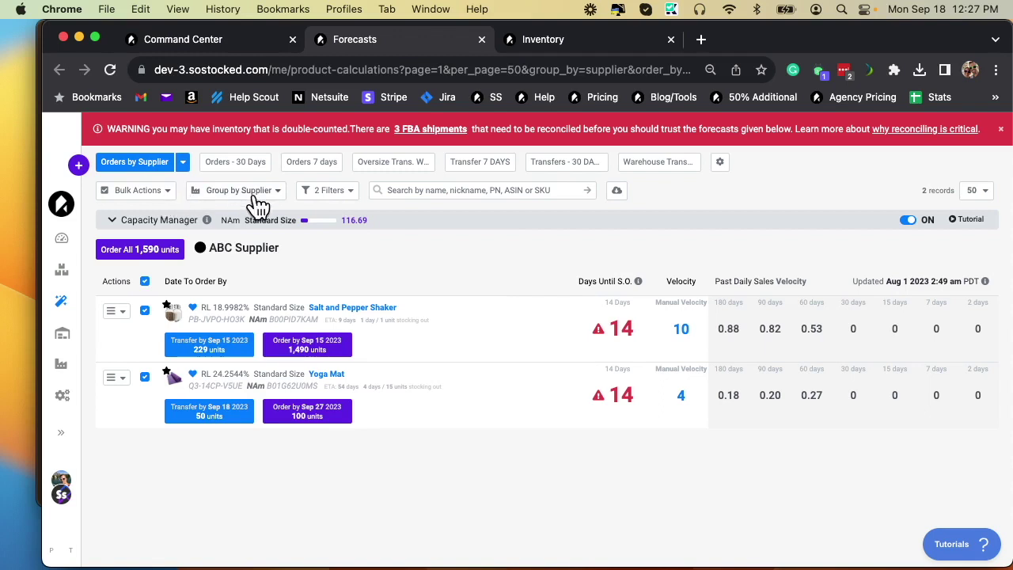
left_click(348, 193)
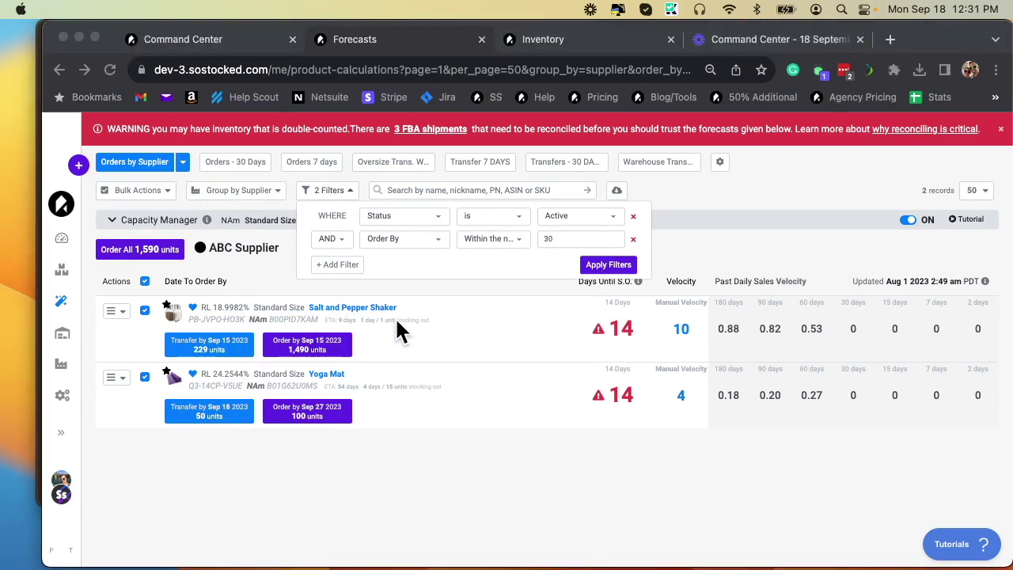
- Set the Command Center view to the next Year
left_click(198, 40)
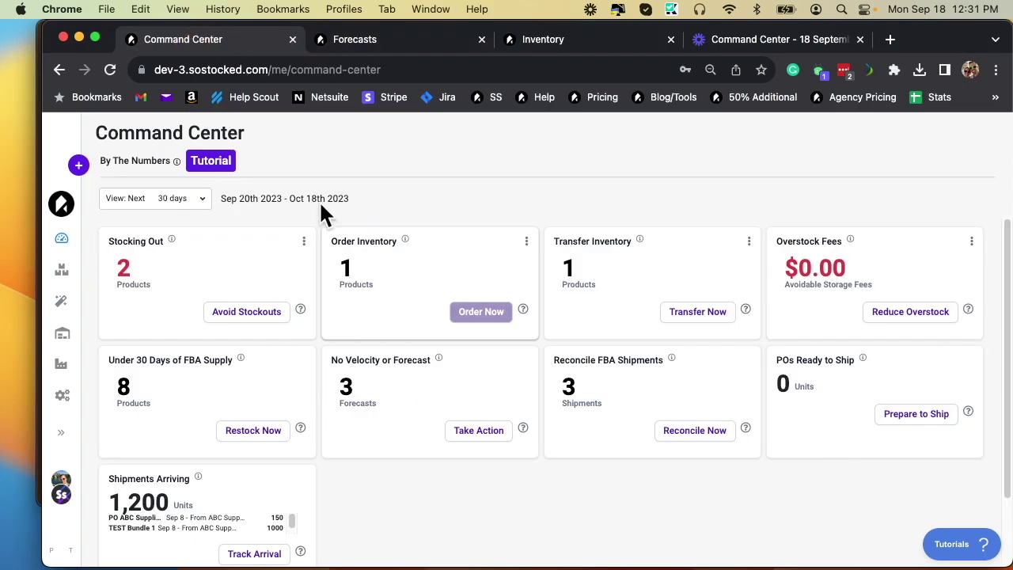
left_click(192, 204)
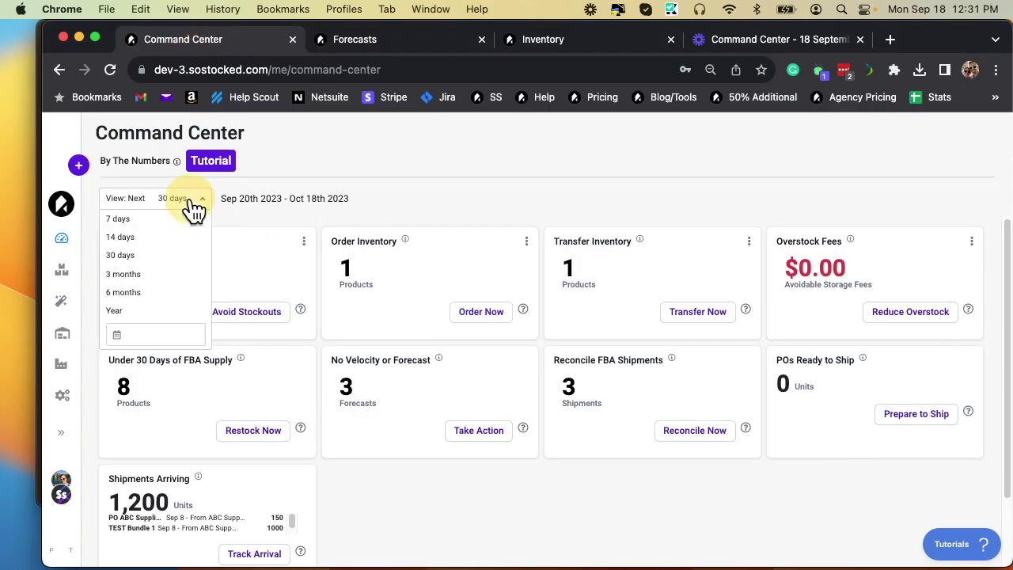
left_click(133, 307)
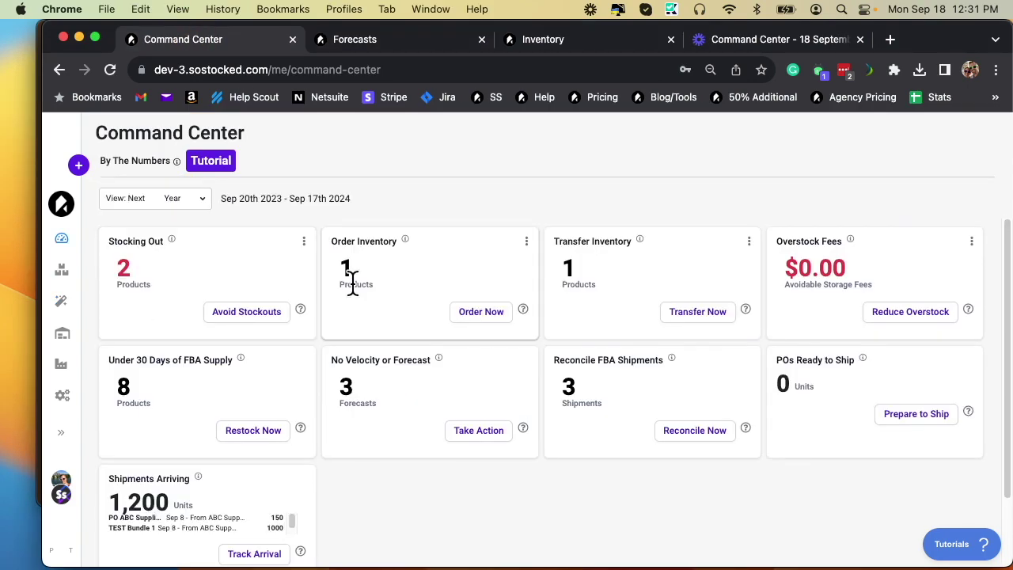
- Apply 365 days to the Order By filter on the Forecasts page and check the filter settings
left_click(369, 41)
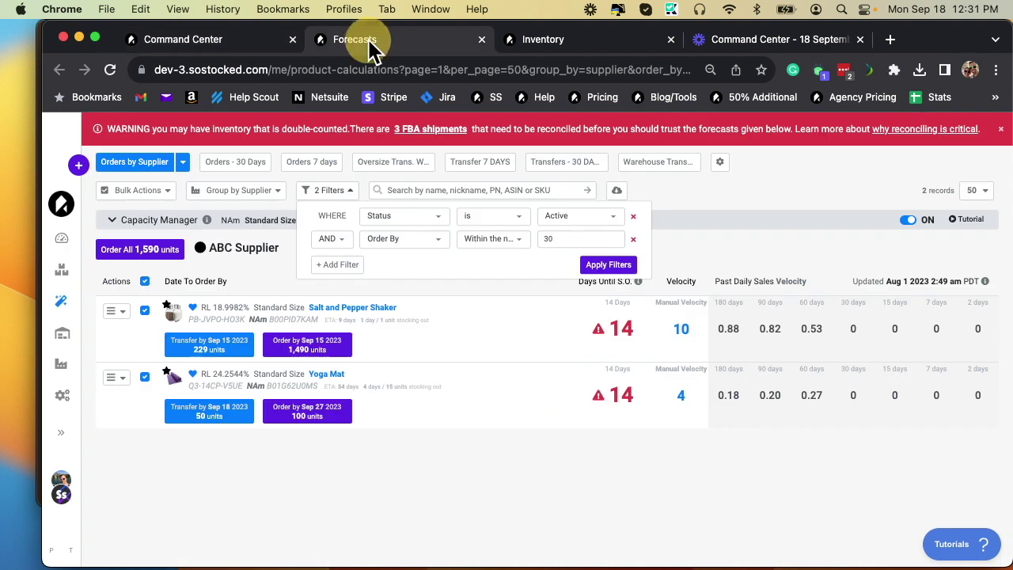
left_click(575, 240)
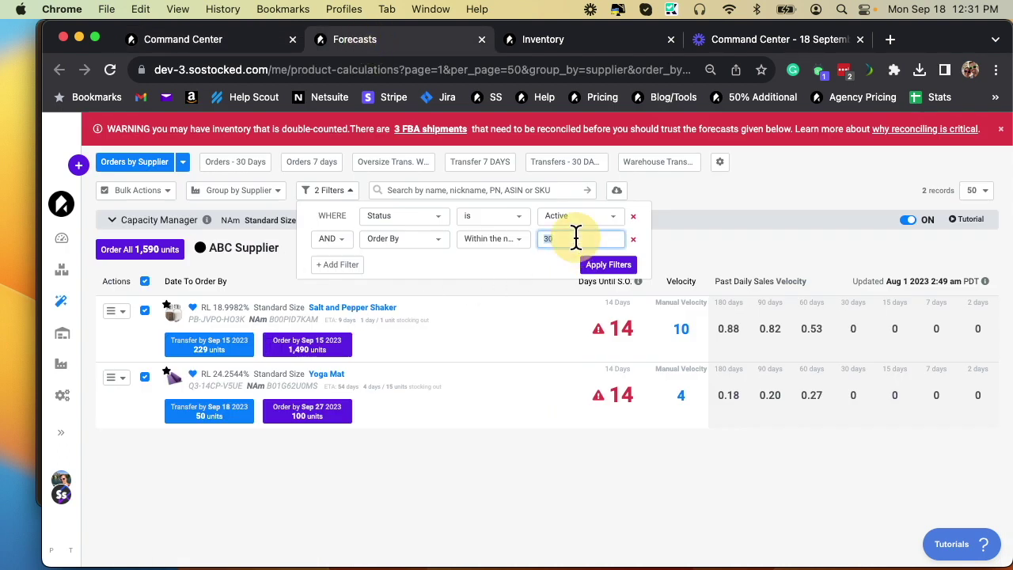
key("BackSpace")
type("65")
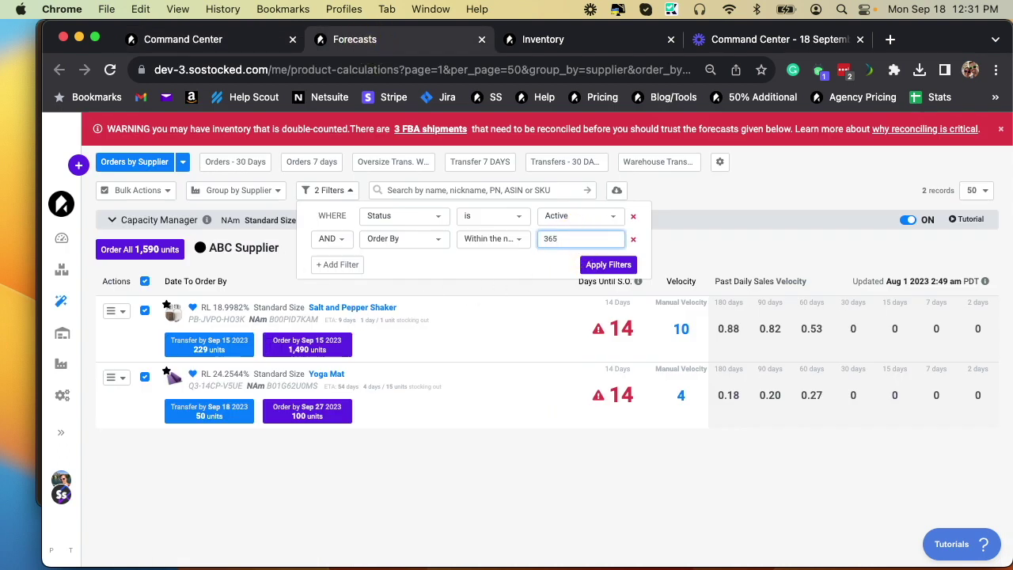
key("Return")
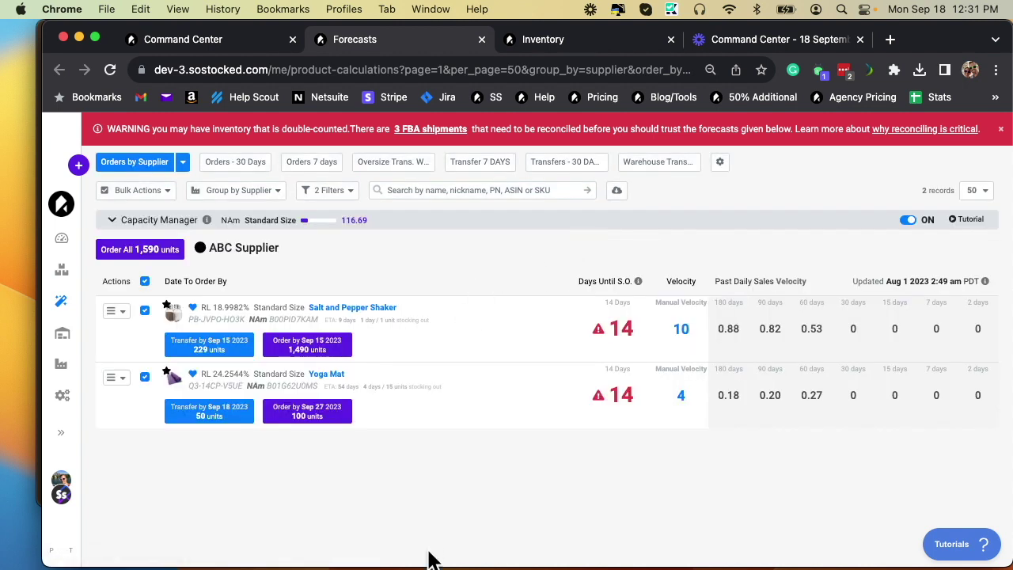
left_click(342, 192)
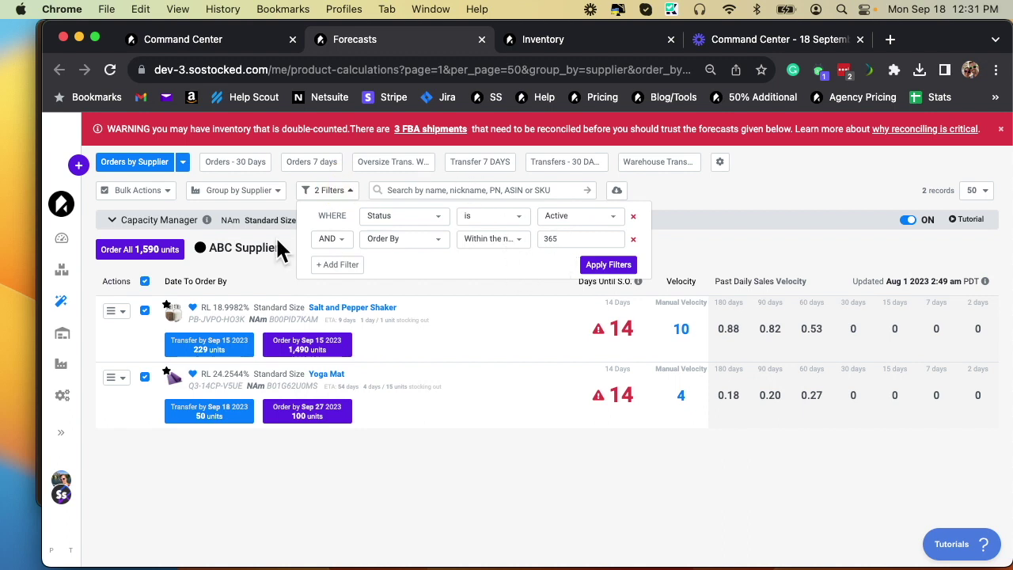
- Expand the Salt and Pepper Shaker forecast and examine the upcoming warehouse orders and FBA transfers in its daily inventory timeline
left_click(606, 340)
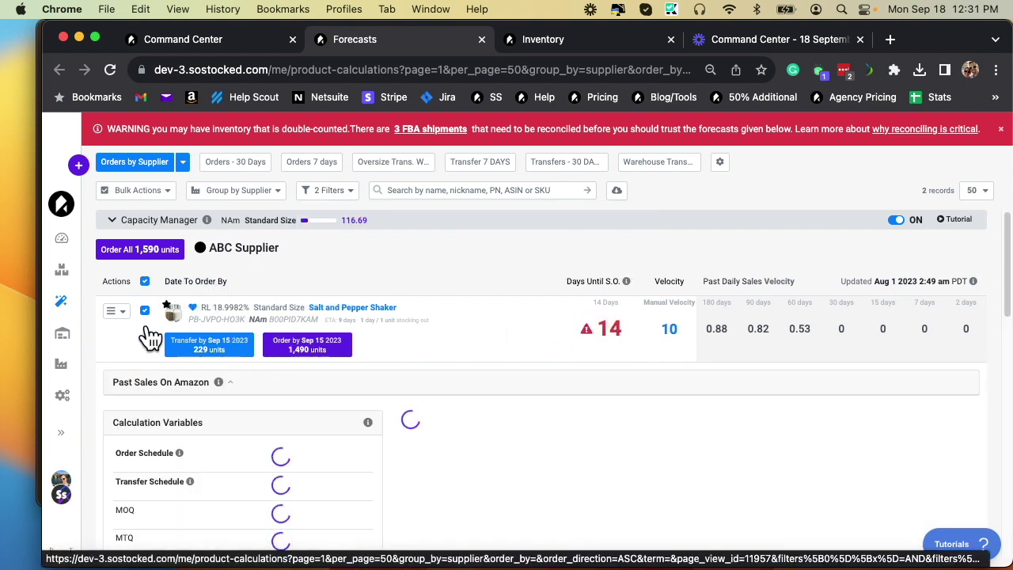
left_click(305, 355)
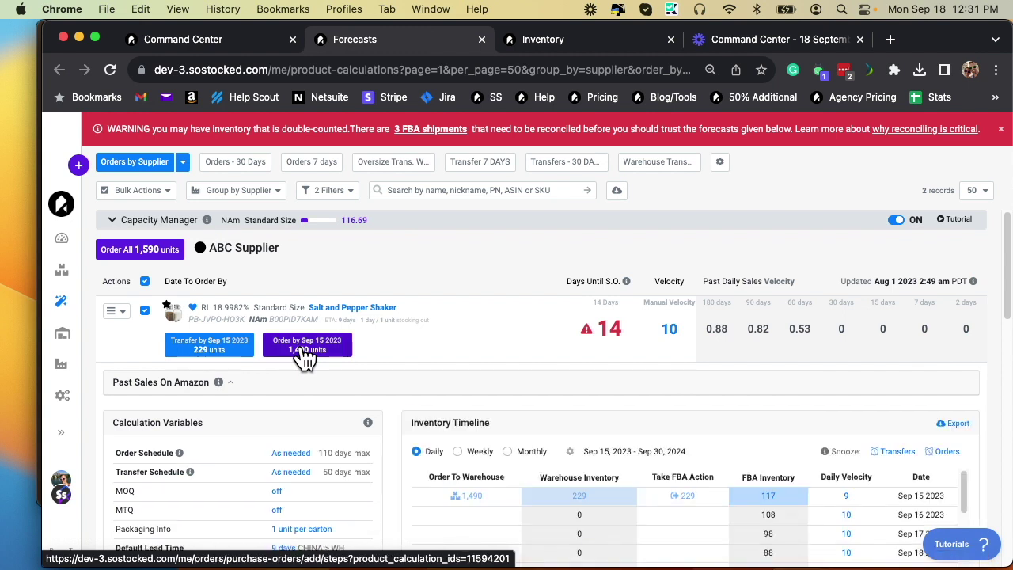
scroll(356, 364, "down", 3)
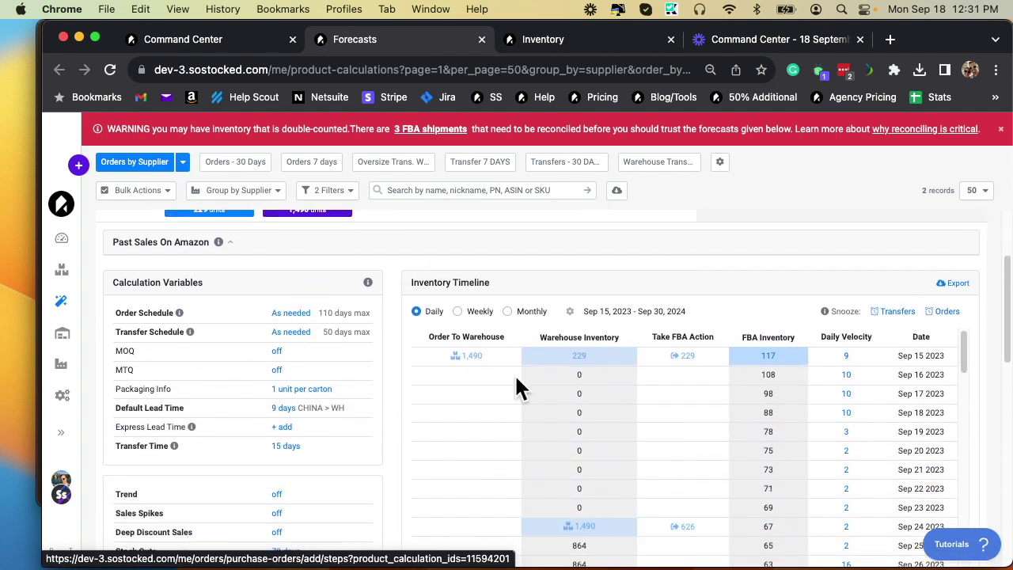
scroll(448, 399, "down", 5)
scroll(449, 393, "down", 10)
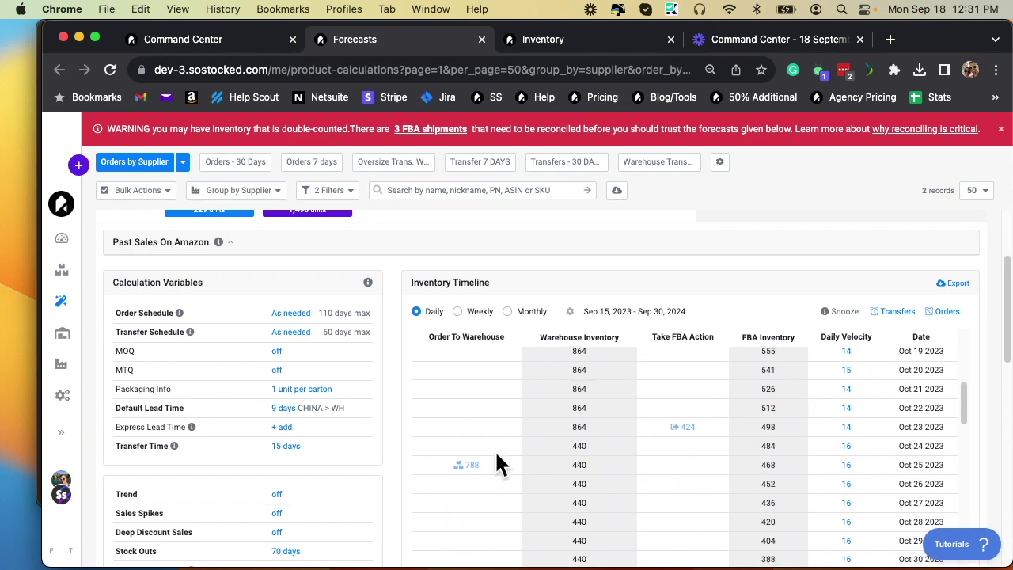
scroll(487, 465, "down", 15)
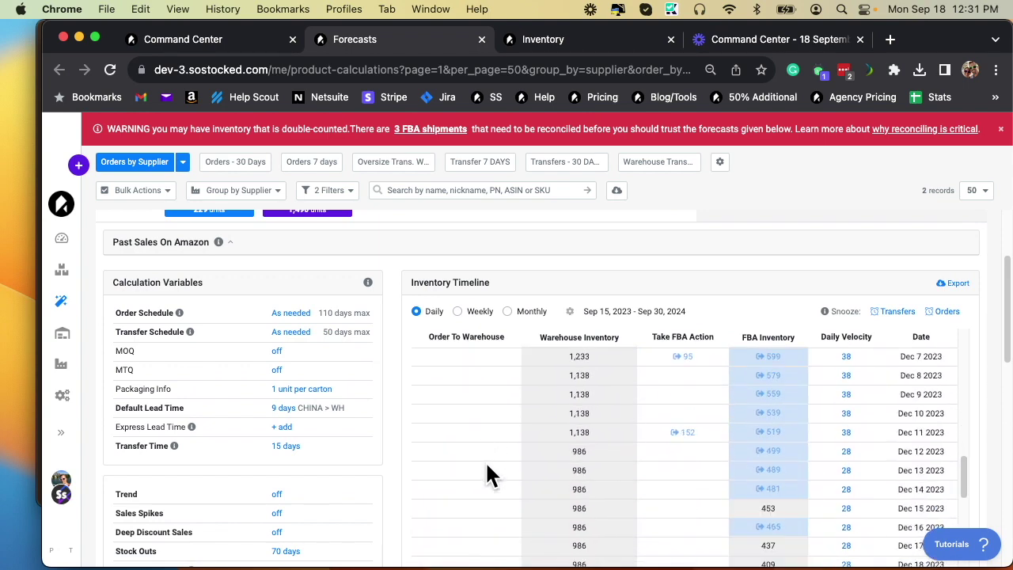
scroll(487, 473, "up", 20)
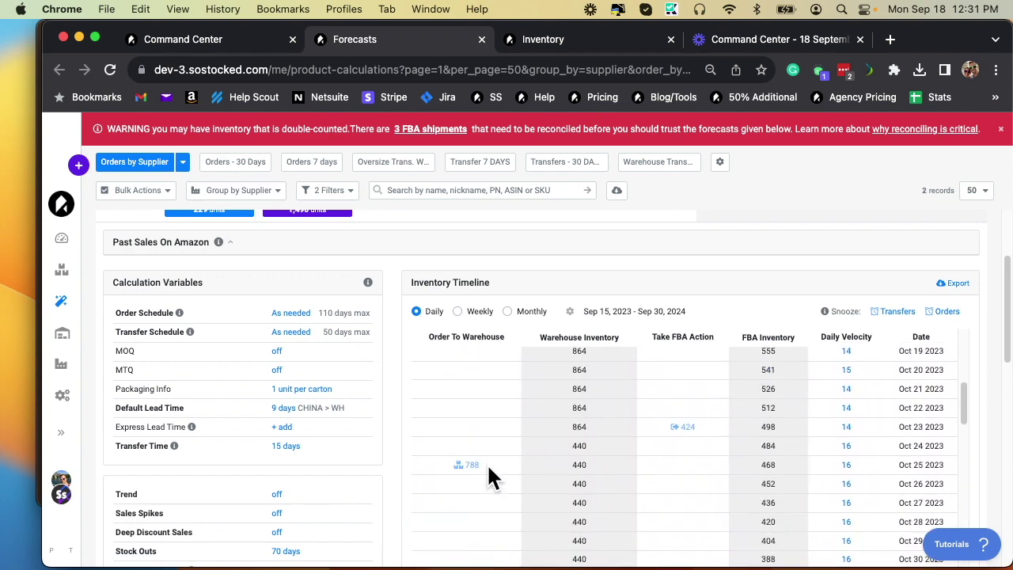
scroll(477, 484, "up", 3)
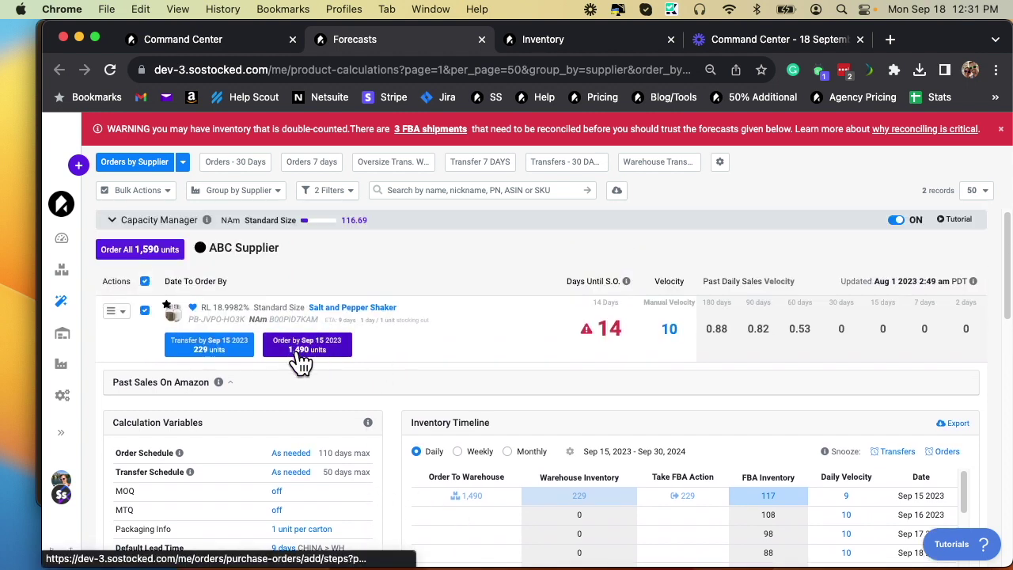
- Return to the Command Center, review the Transfer Inventory card, and switch the Overstock Fees card from dollars to products and back
left_click(234, 44)
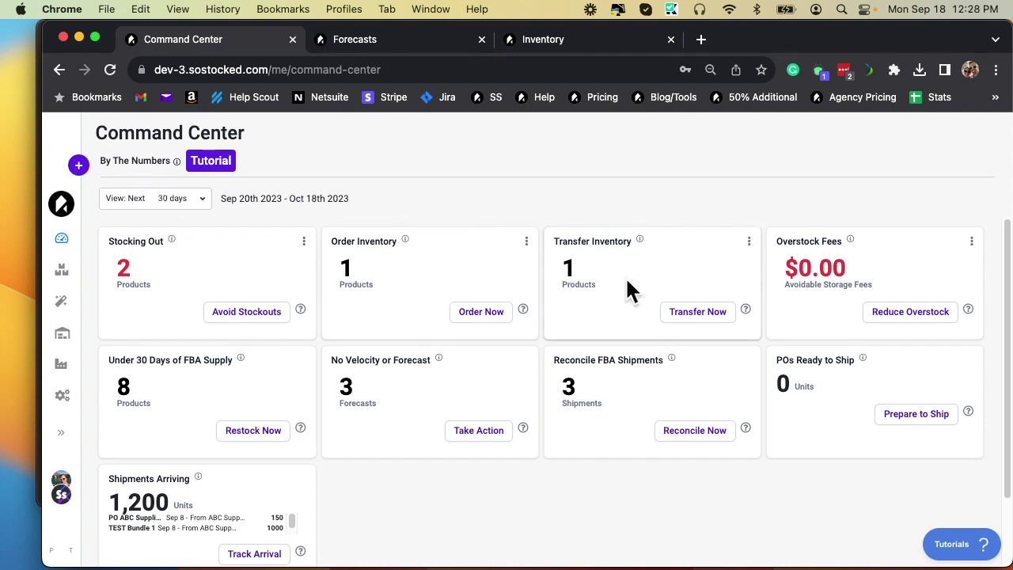
left_click(682, 317)
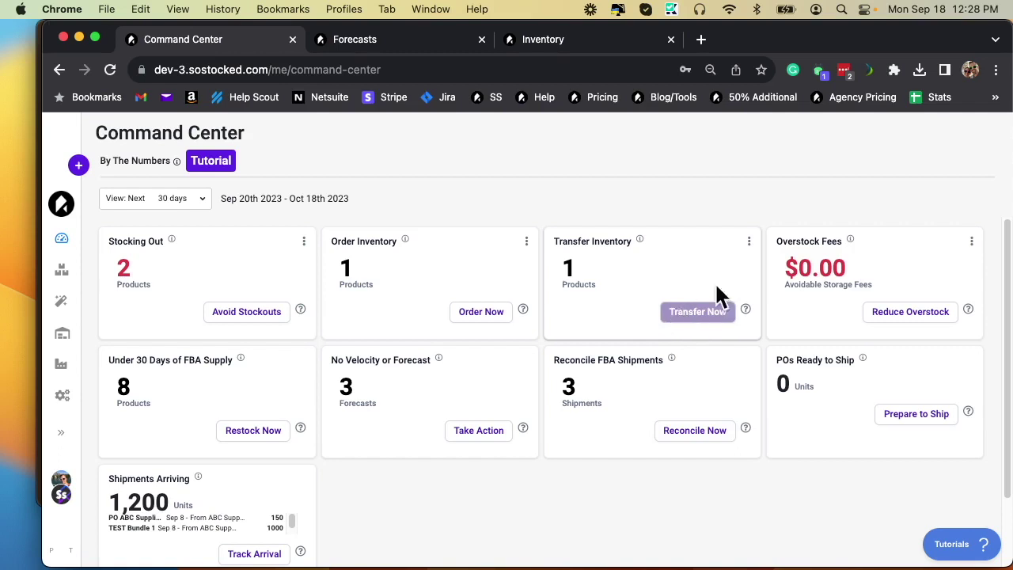
left_click(928, 321)
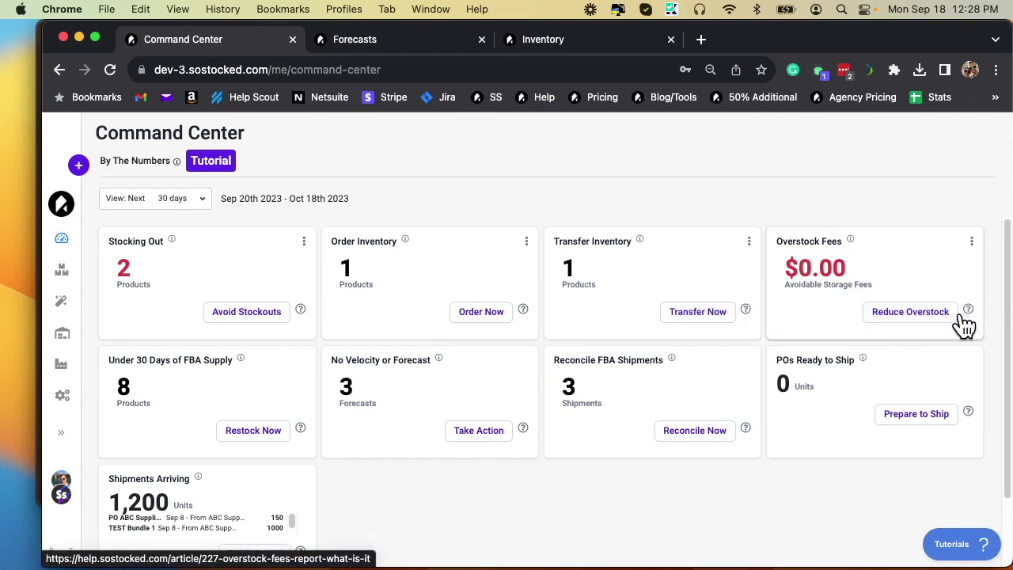
left_click(910, 312)
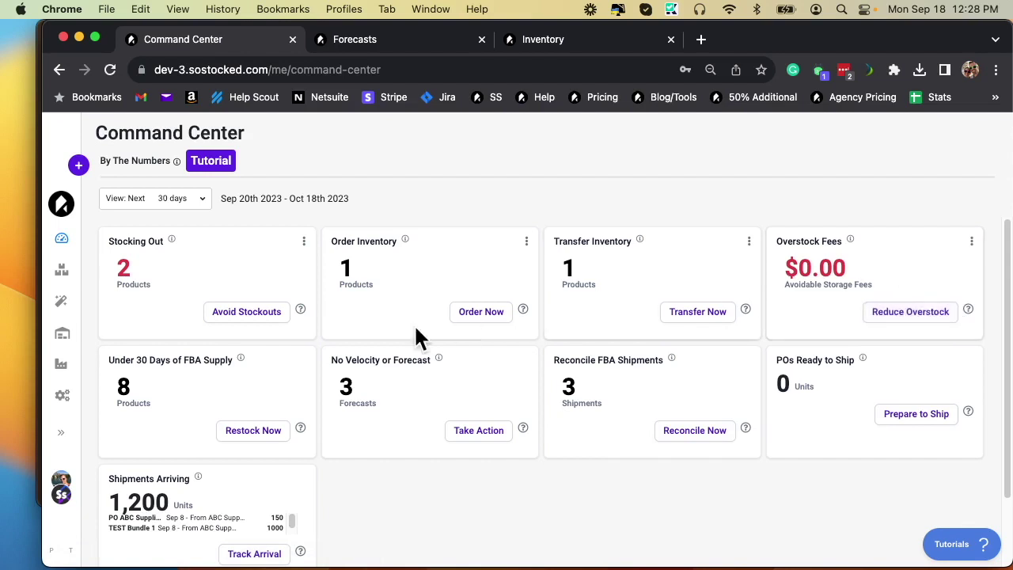
left_click(462, 317)
left_click(970, 242)
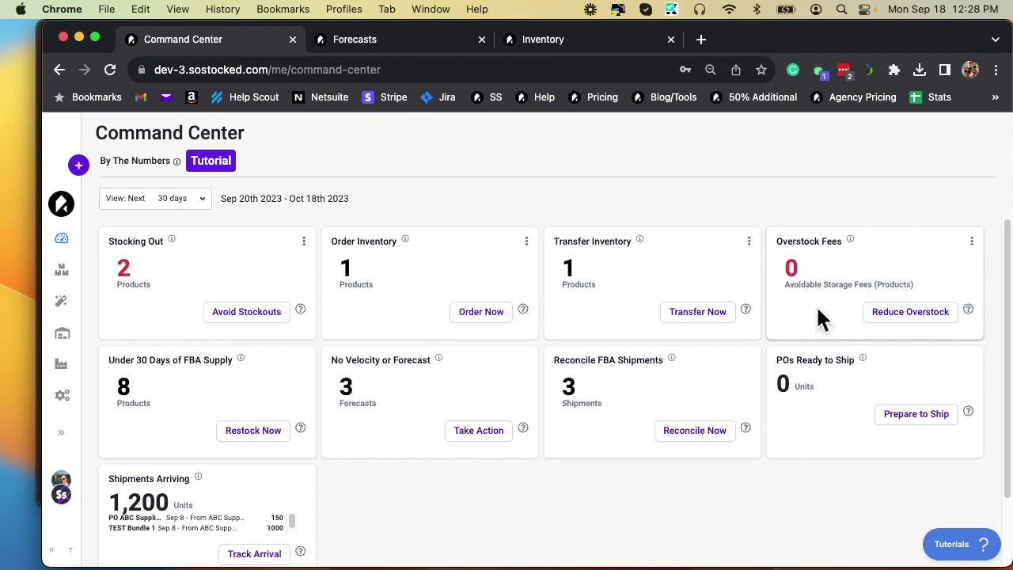
left_click(972, 244)
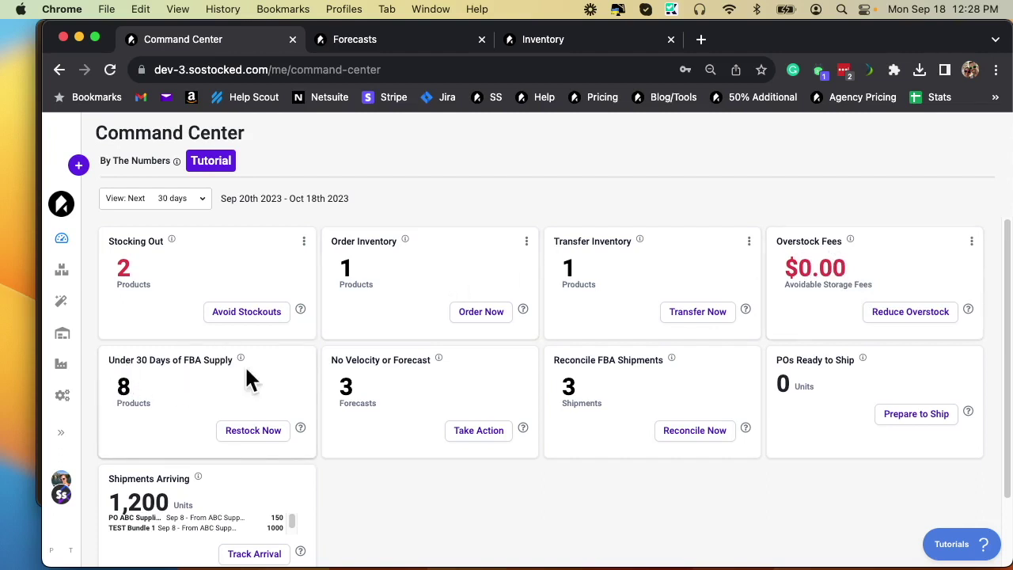
- Open the forecast list behind the No Velocity or Forecast card and review the velocity of its products
left_click(255, 434)
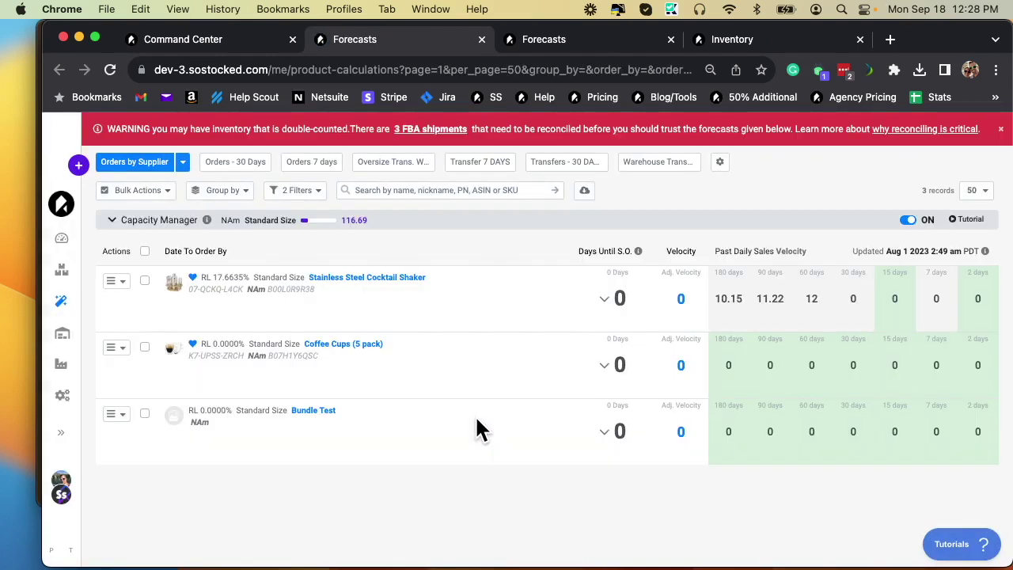
mouse_move(678, 467)
- Return to the Command Center and review the remaining cards, including POs Ready to Ship and Shipments Arriving
left_click(224, 46)
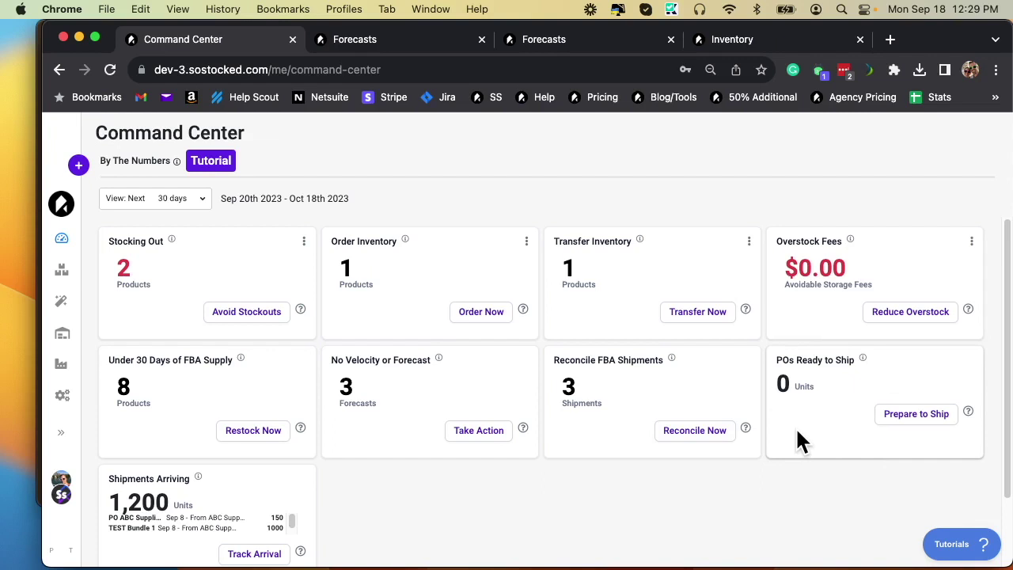
scroll(799, 442, "down", 2)
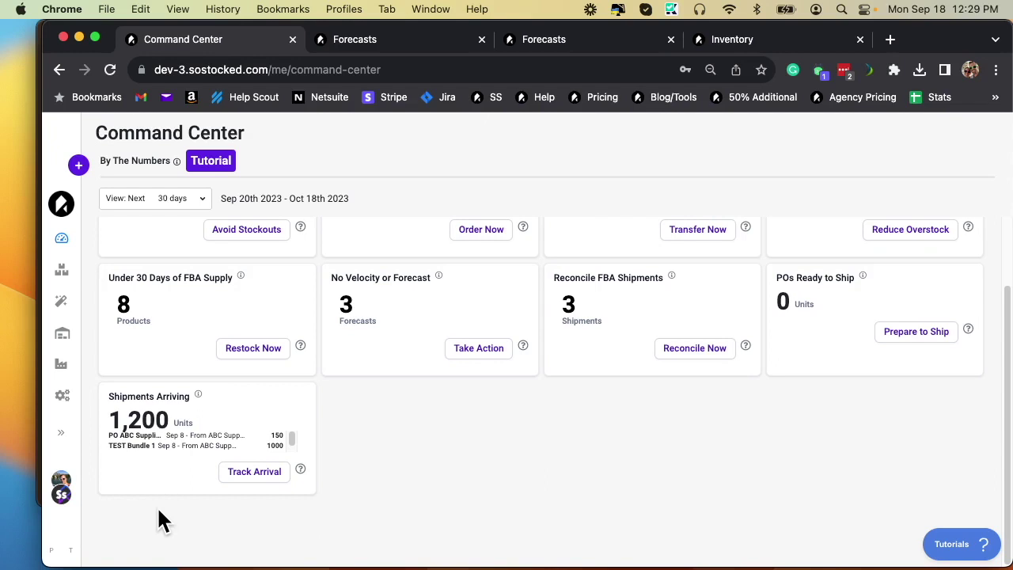
scroll(403, 467, "up", 2)
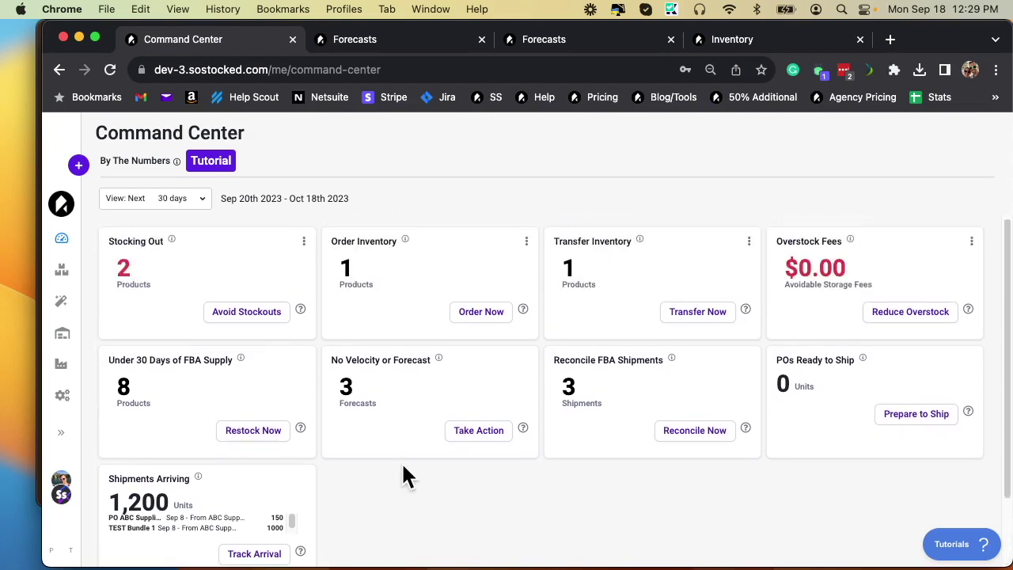